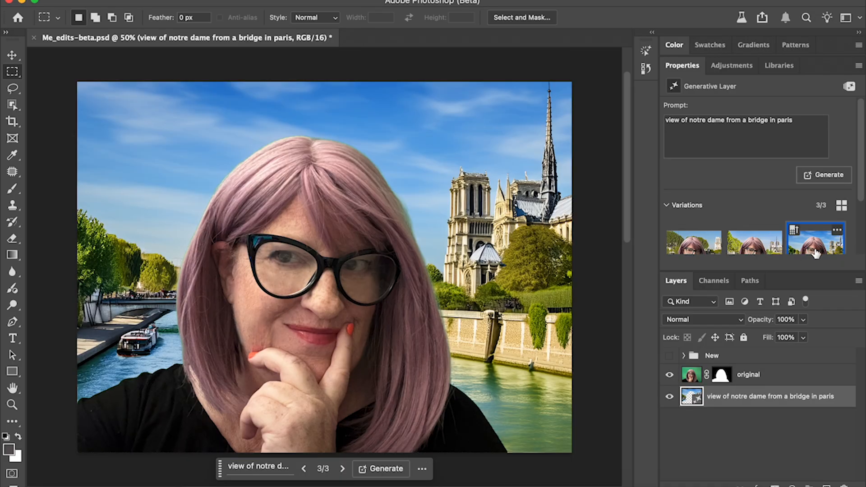
Select the person's hair on the original layer and apply the Photo Repair Soft Contrast preset to it.
{"action": "left_click", "coordinate": [690, 377]}
{"action": "key", "text": "w"}
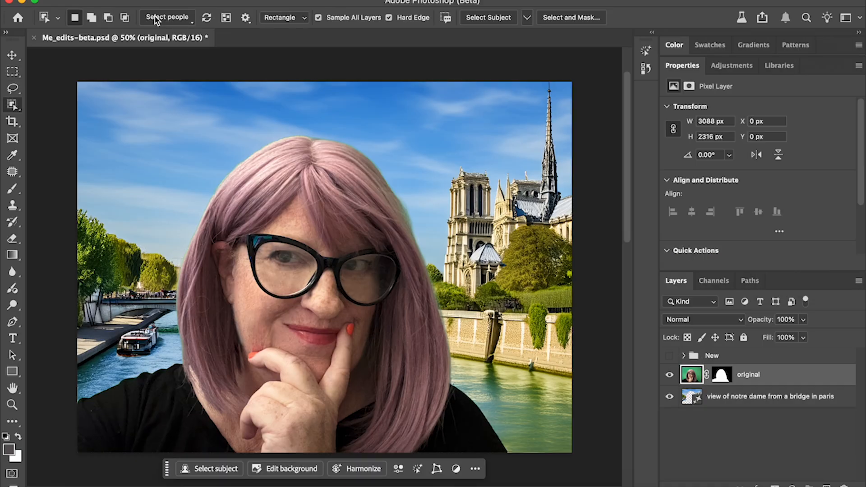
{"action": "left_click", "coordinate": [190, 21]}
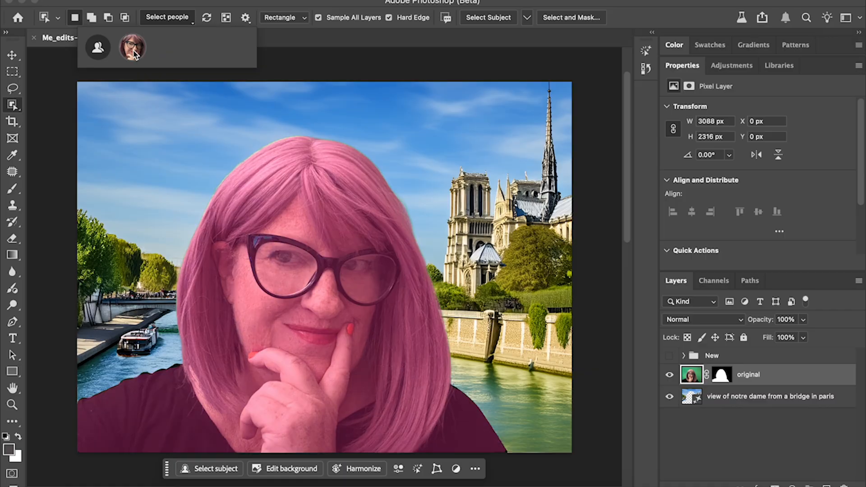
{"action": "left_click", "coordinate": [134, 53]}
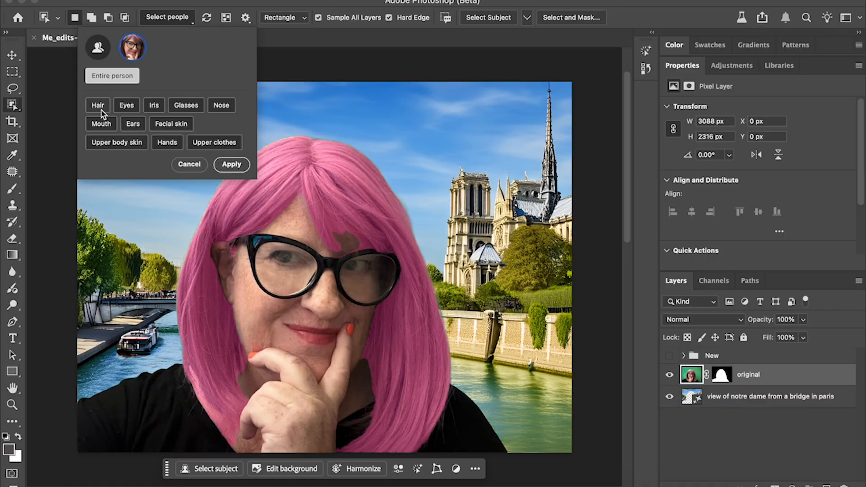
{"action": "left_click", "coordinate": [98, 105]}
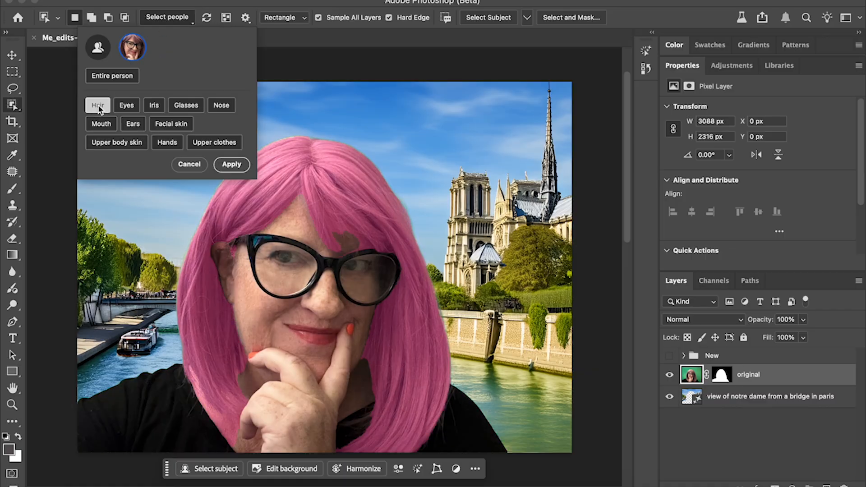
{"action": "left_click", "coordinate": [231, 164]}
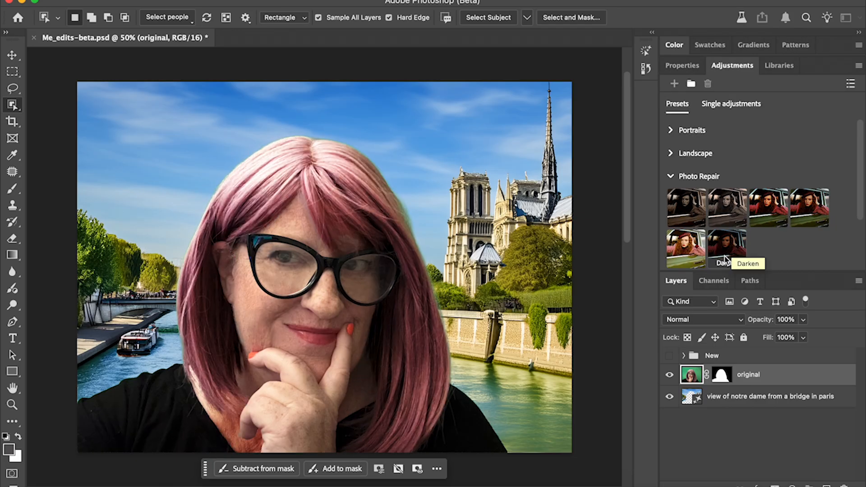
{"action": "left_click", "coordinate": [802, 216]}
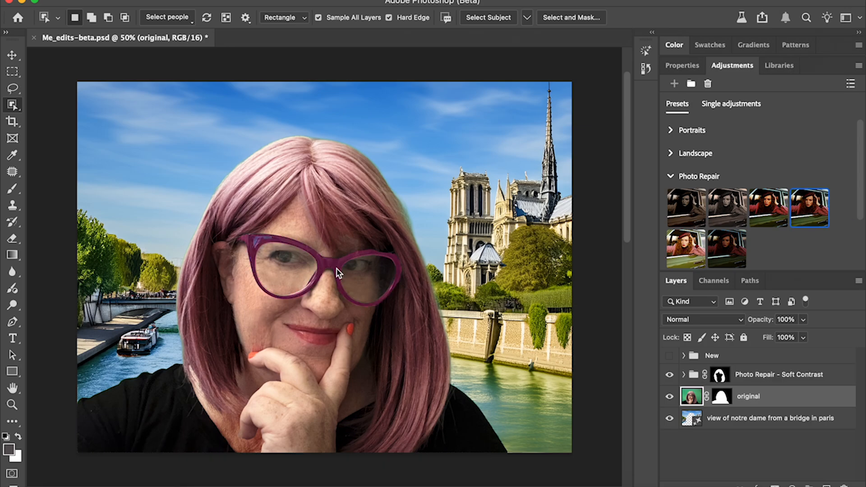
Select the glasses and recolour them with a colorized Hue/Saturation adjustment at hue 241, saturation 60 and lightness +9.
{"action": "left_click", "coordinate": [338, 270]}
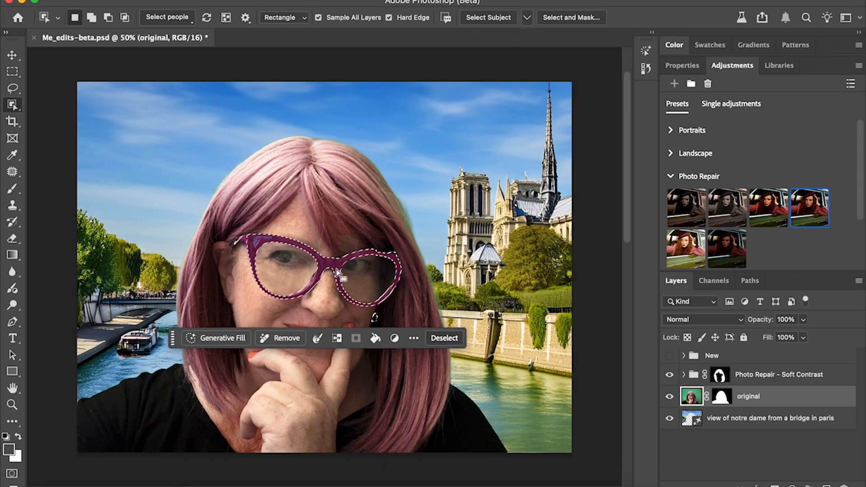
{"action": "left_click", "coordinate": [739, 103]}
{"action": "left_click", "coordinate": [723, 174]}
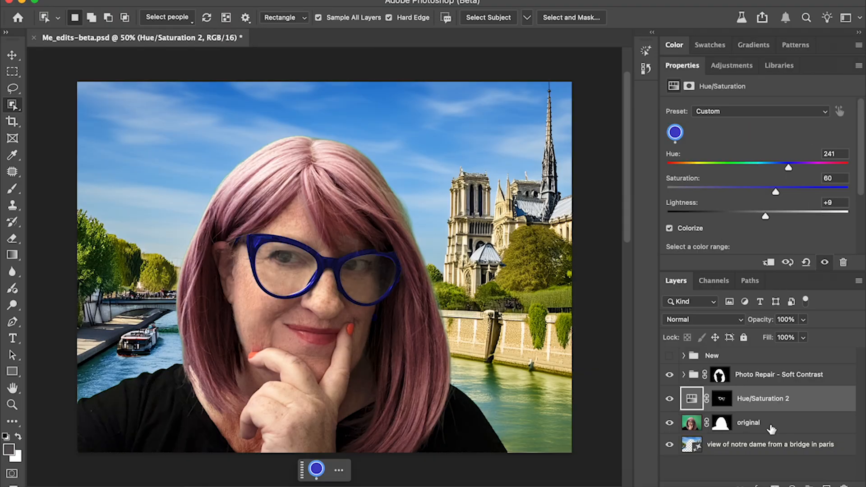
Select the lips on the original layer and apply the Photo Repair Darken preset to them.
{"action": "left_click", "coordinate": [691, 422]}
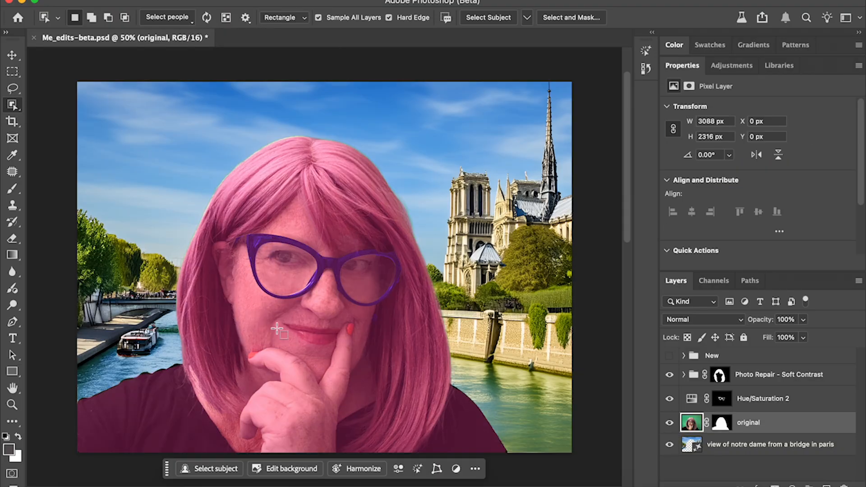
{"action": "left_click", "coordinate": [325, 338]}
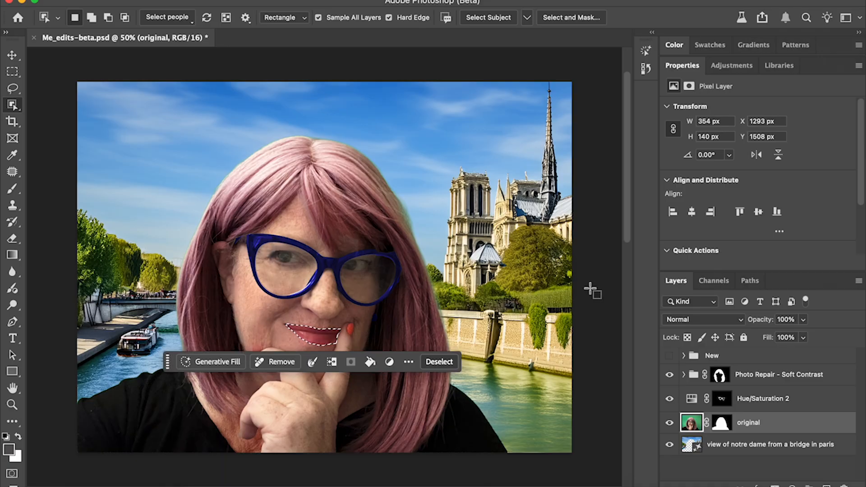
{"action": "left_click", "coordinate": [732, 66]}
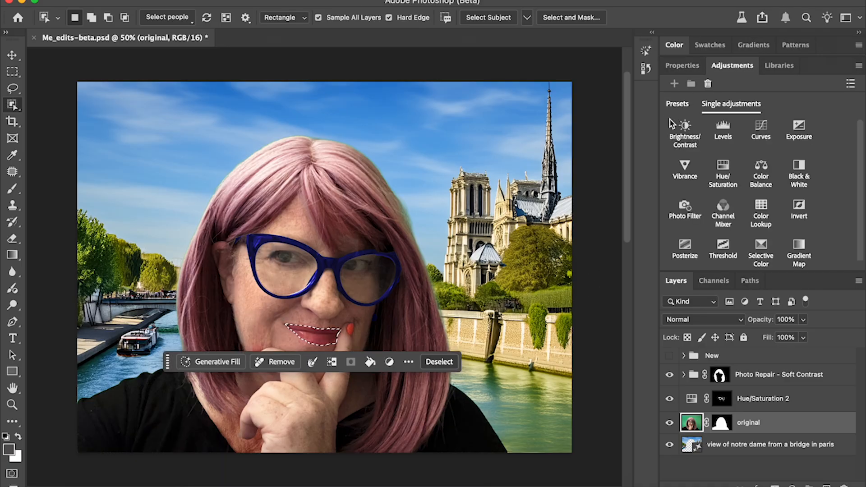
{"action": "left_click", "coordinate": [677, 105]}
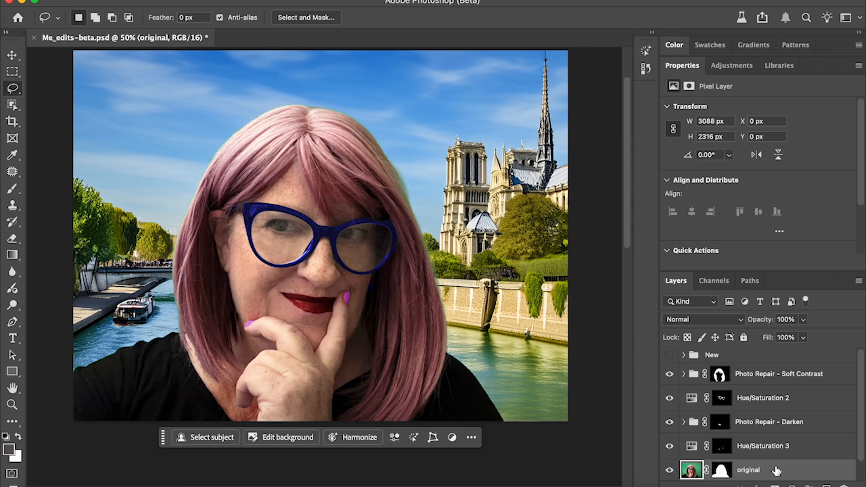
Harmonize the original portrait layer with the Paris background and choose the second variation.
{"action": "scroll", "coordinate": [773, 472], "scroll_direction": "down", "scroll_amount": 1}
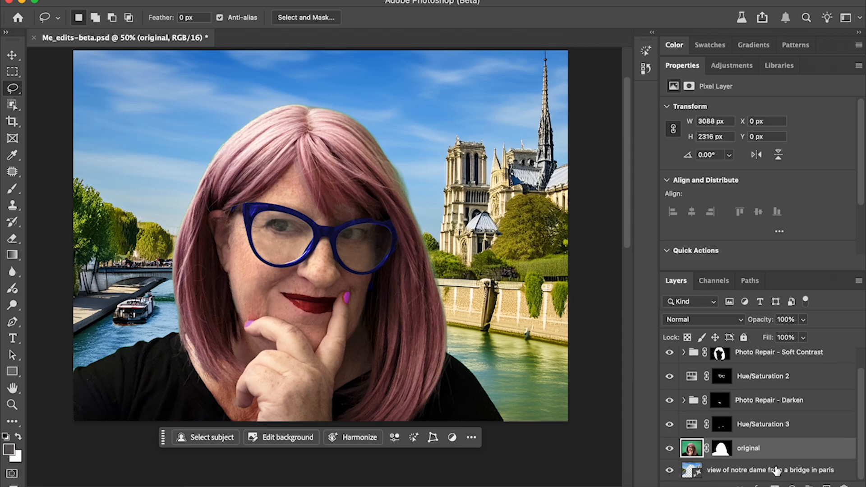
{"action": "left_click", "coordinate": [355, 440]}
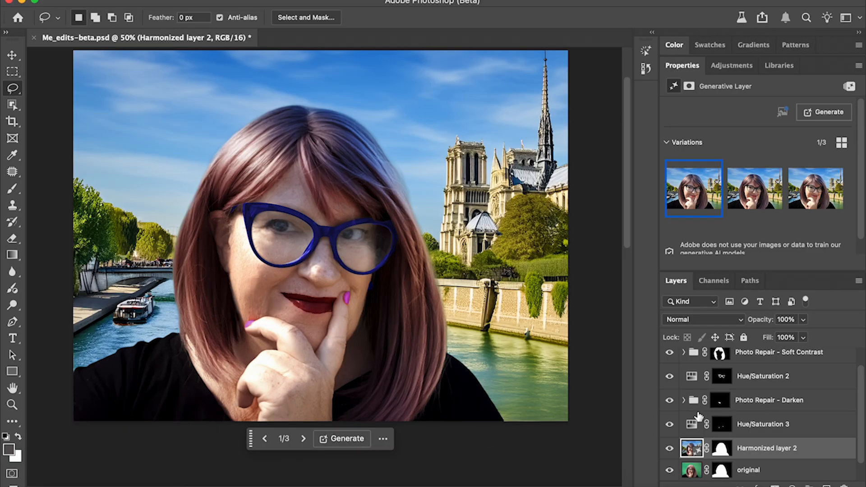
{"action": "left_click", "coordinate": [756, 194]}
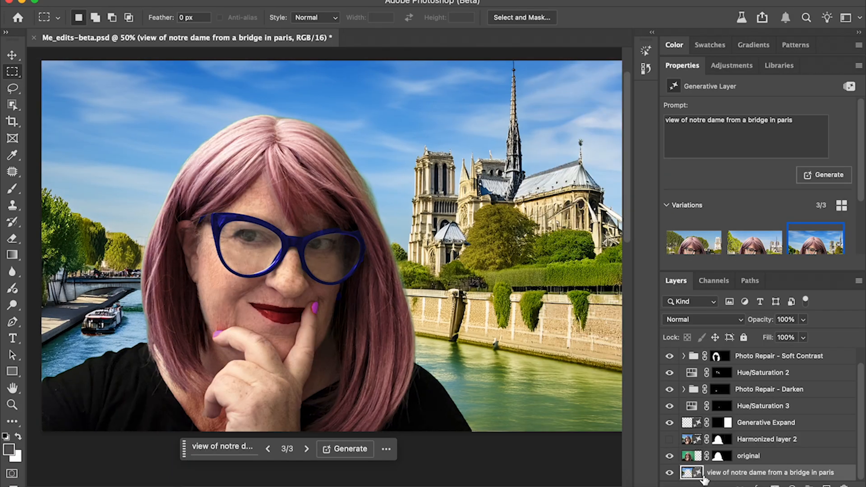
Preview the suggested Vintage instant look and Creative: Lighter Sepia actions on the Notre Dame background layer.
{"action": "left_click", "coordinate": [643, 72]}
{"action": "left_click", "coordinate": [645, 52]}
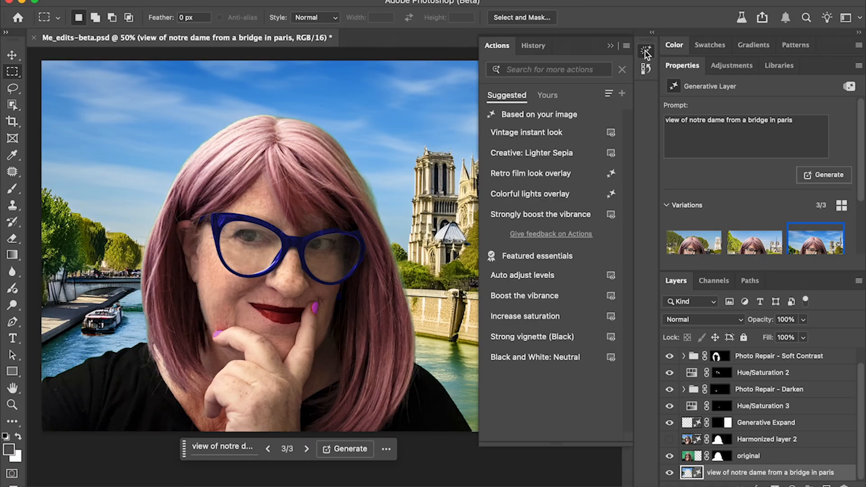
{"action": "left_click", "coordinate": [645, 52]}
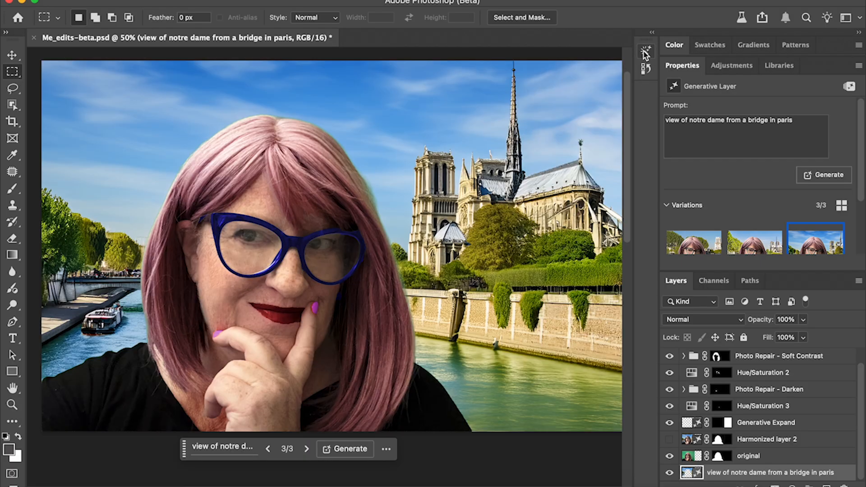
{"action": "left_click", "coordinate": [646, 54]}
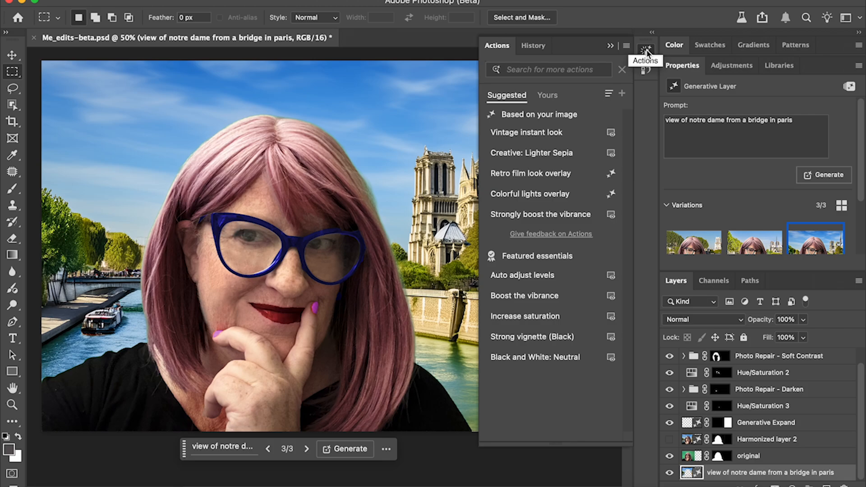
{"action": "left_click", "coordinate": [550, 135]}
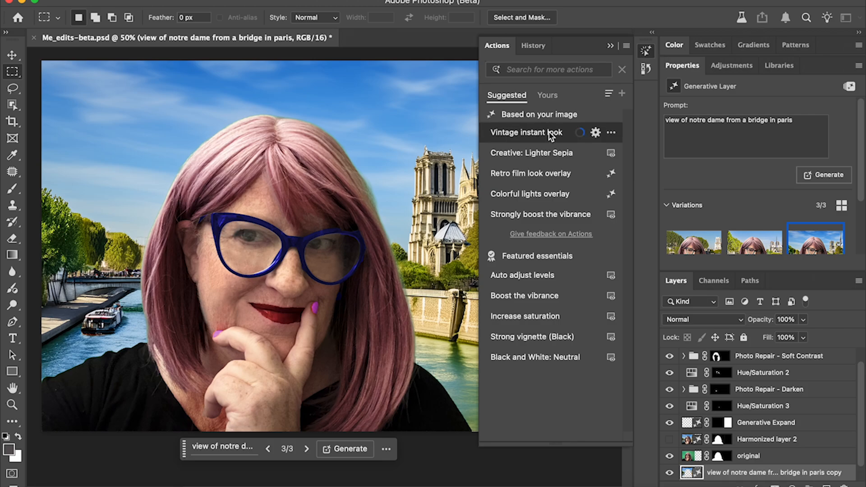
{"action": "left_click", "coordinate": [550, 153]}
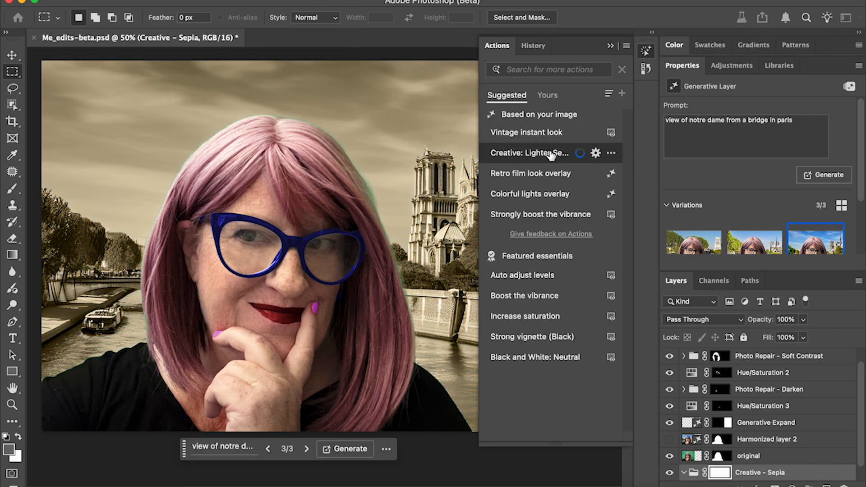
Search the actions for "select sky" and try Replace sky with sunset on the Notre Dame background layer.
{"action": "left_click", "coordinate": [546, 68]}
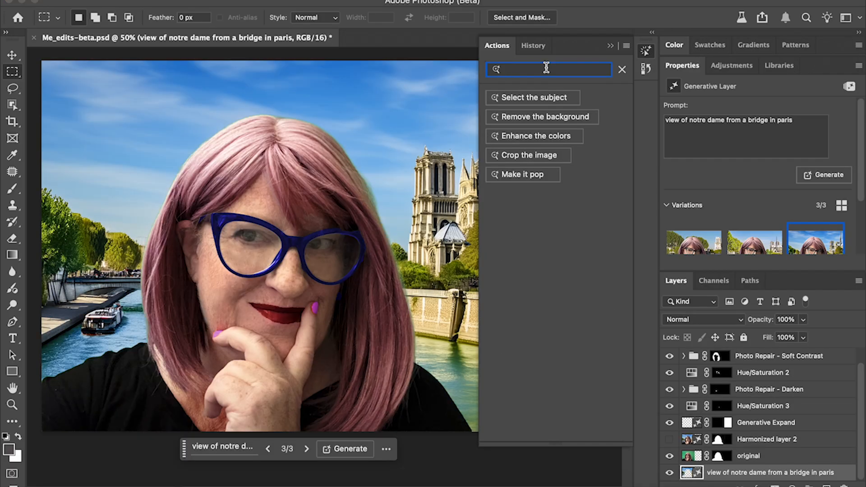
{"action": "type", "text": "se"}
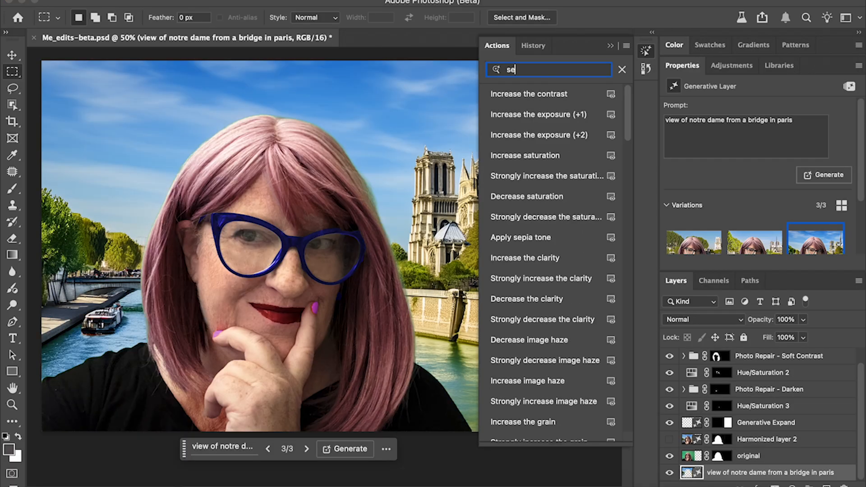
{"action": "type", "text": "lect sky"}
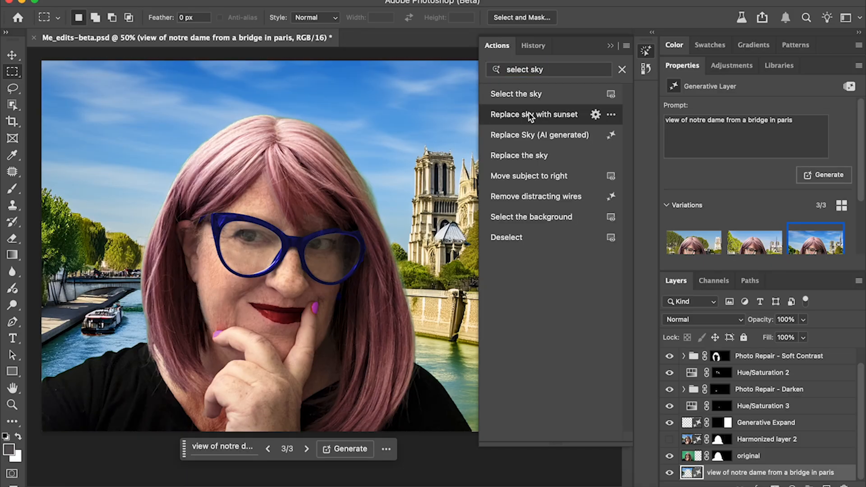
{"action": "left_click", "coordinate": [530, 116]}
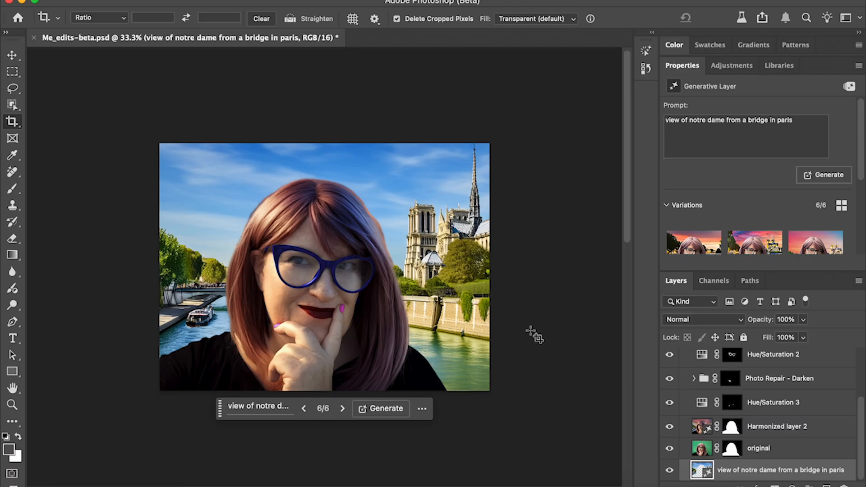
{"action": "key", "text": "super"}
{"action": "key", "text": "super+t"}
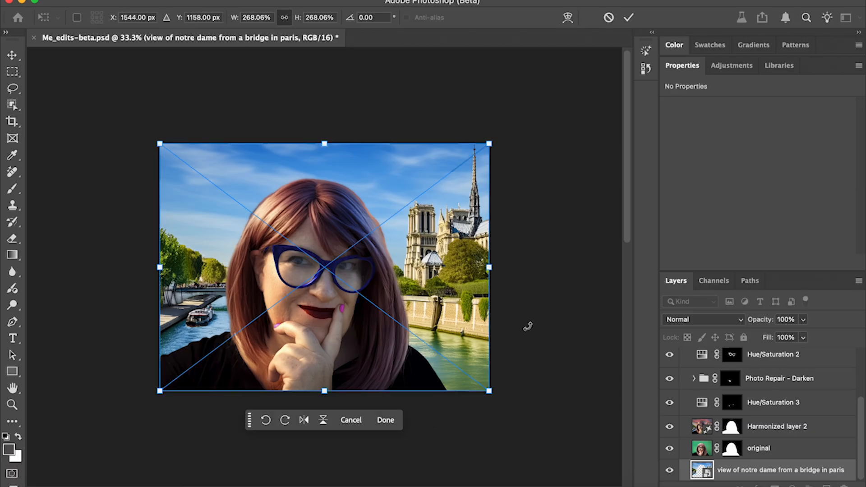
{"action": "key", "text": "Escape"}
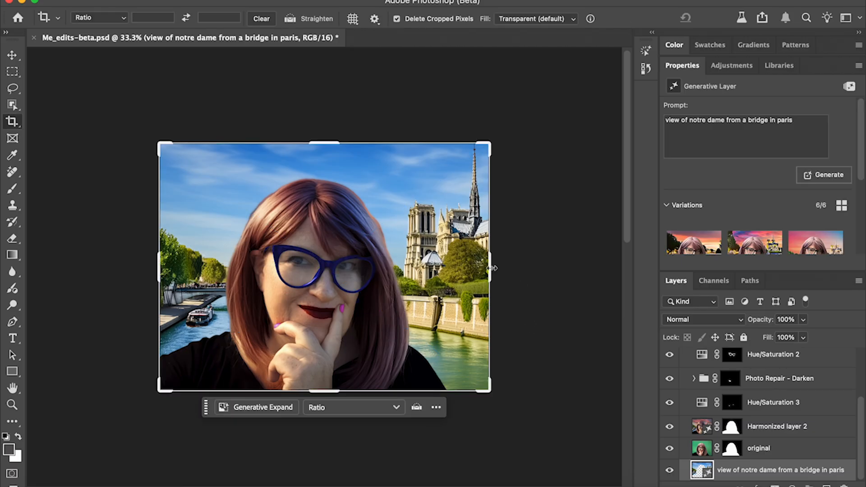
Extend the canvas beyond the image's right edge with Generative Expand, using the prompt "a boat on the river".
{"action": "left_click_drag", "start_coordinate": [493, 268], "coordinate": [572, 271]}
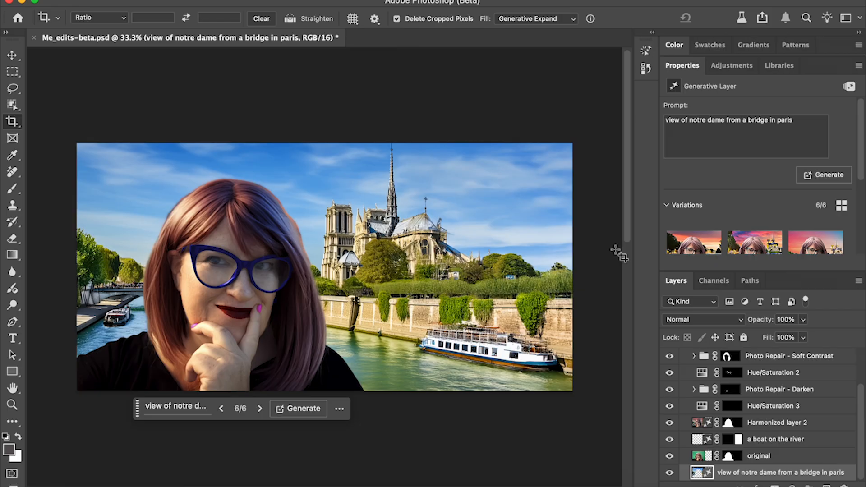
Apply Replace sky with sunset to the Notre Dame background layer and collapse the Sky Replacement Group.
{"action": "left_click", "coordinate": [646, 51]}
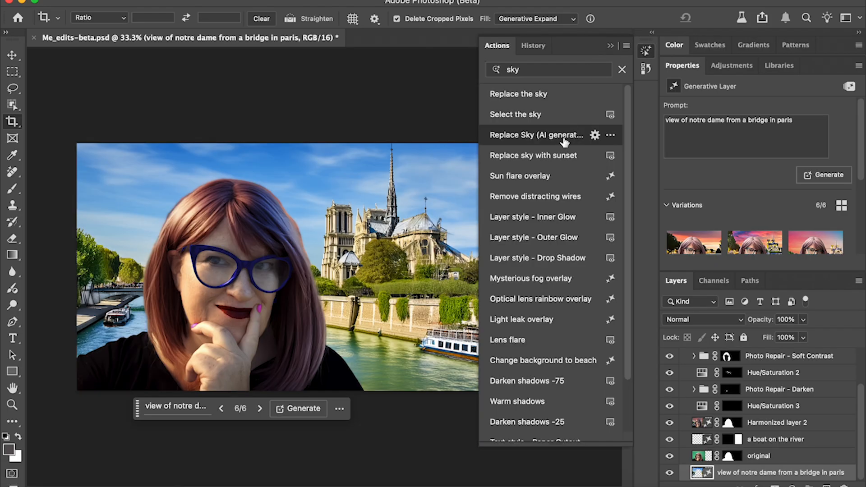
{"action": "left_click", "coordinate": [554, 155]}
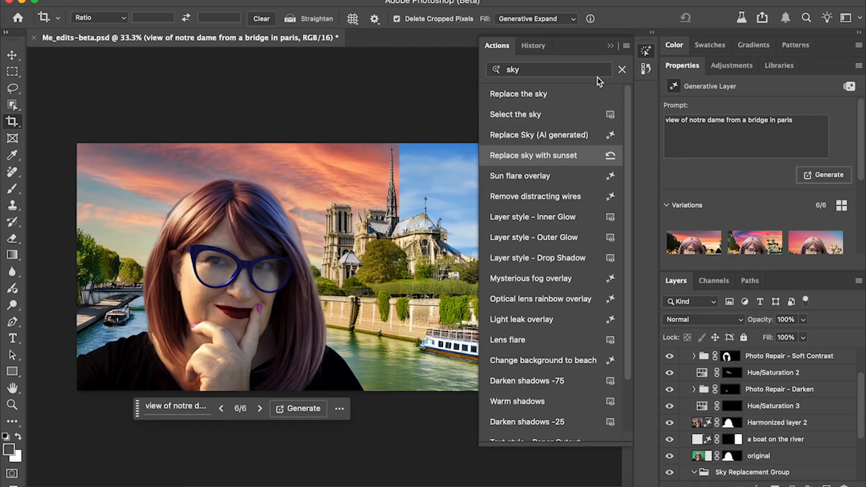
{"action": "left_click", "coordinate": [646, 51]}
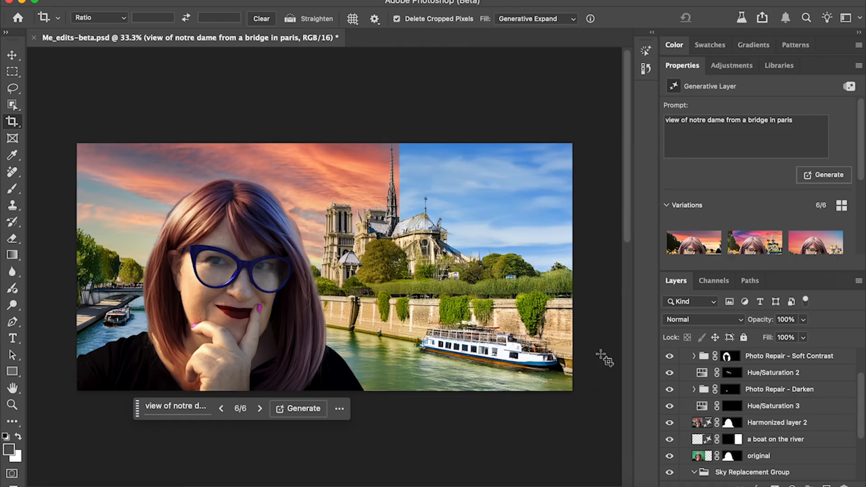
{"action": "scroll", "coordinate": [697, 438], "scroll_direction": "down", "scroll_amount": 2}
{"action": "scroll", "coordinate": [697, 438], "scroll_direction": "down", "scroll_amount": 3}
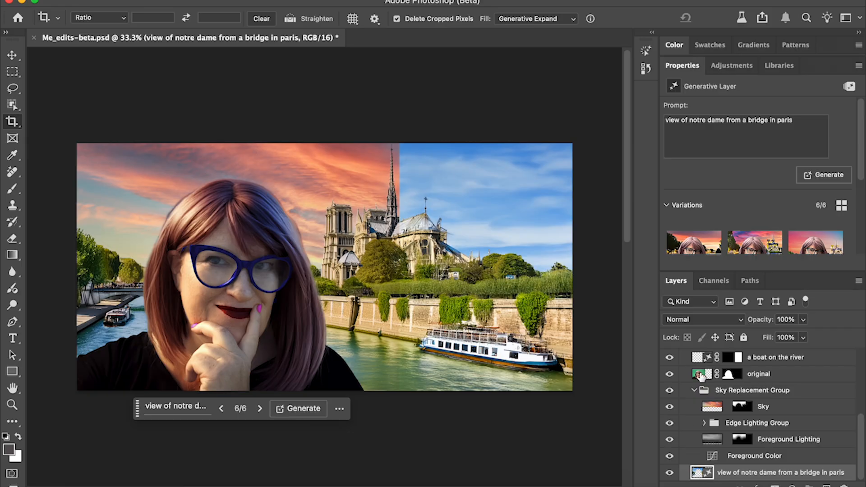
{"action": "left_click", "coordinate": [694, 390]}
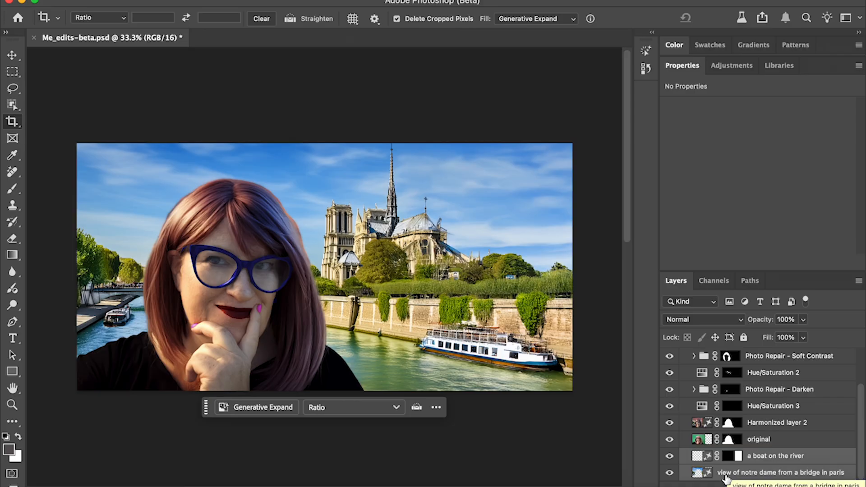
Convert the boat and Notre Dame layers into one smart object and apply Replace sky with sunset to it.
{"action": "right_click", "coordinate": [750, 477]}
{"action": "left_click", "coordinate": [701, 440]}
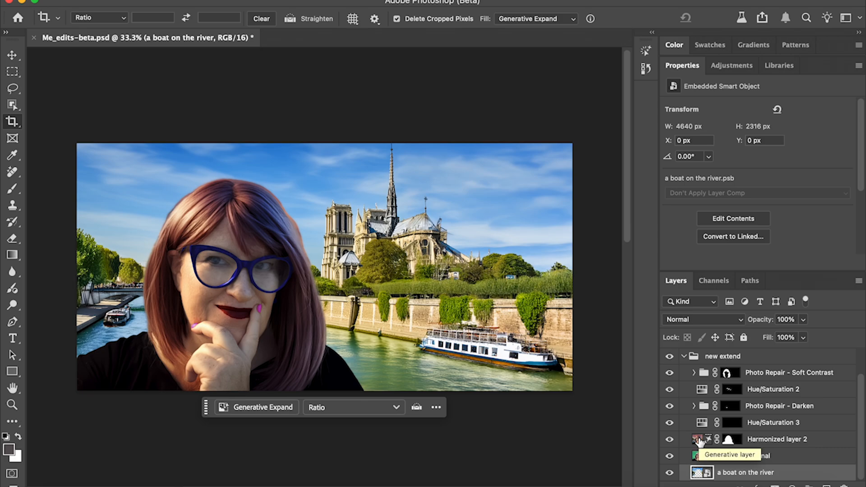
{"action": "left_click", "coordinate": [645, 51]}
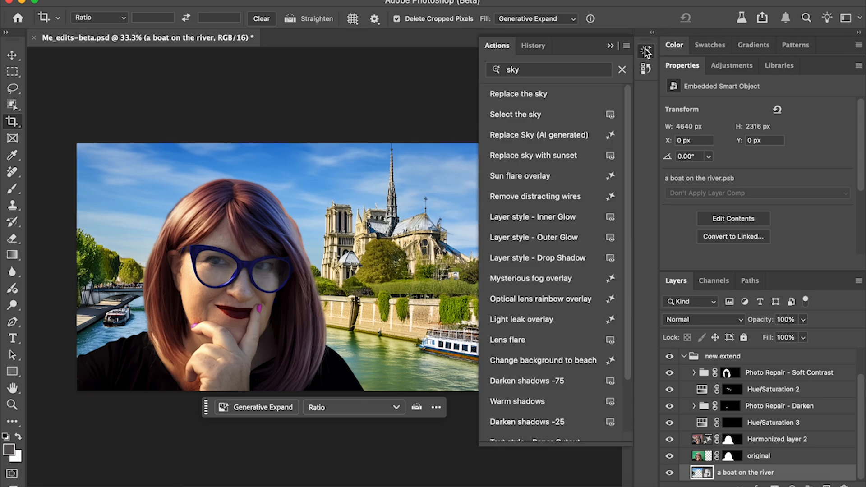
{"action": "left_click", "coordinate": [567, 159]}
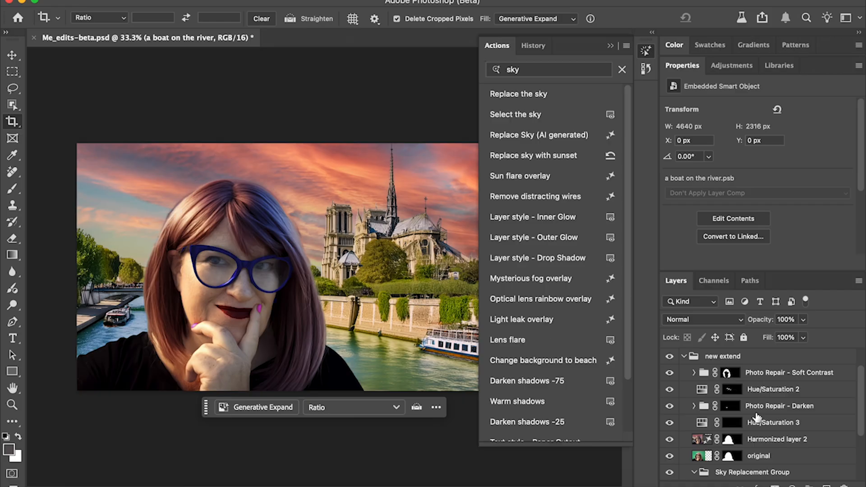
Delete the old harmonized layer, harmonize the original portrait layer with the sunset scene, and choose the second variation.
{"action": "left_click", "coordinate": [772, 440]}
{"action": "key", "text": "Delete"}
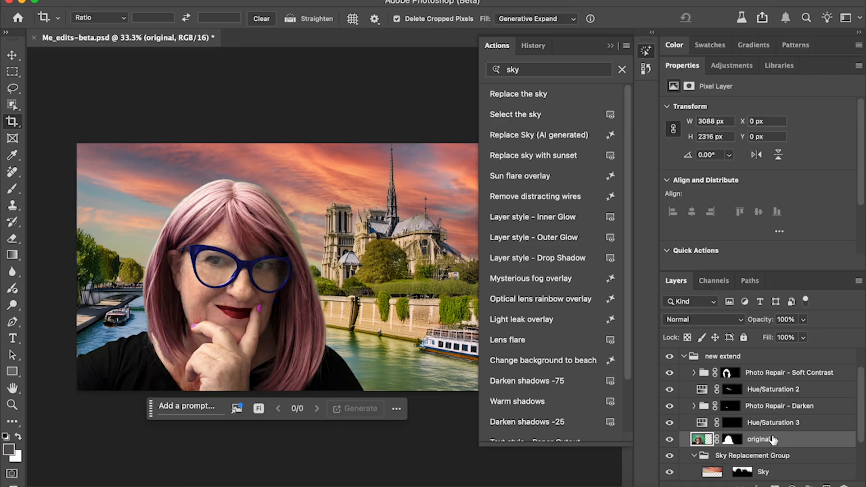
{"action": "key", "text": "m"}
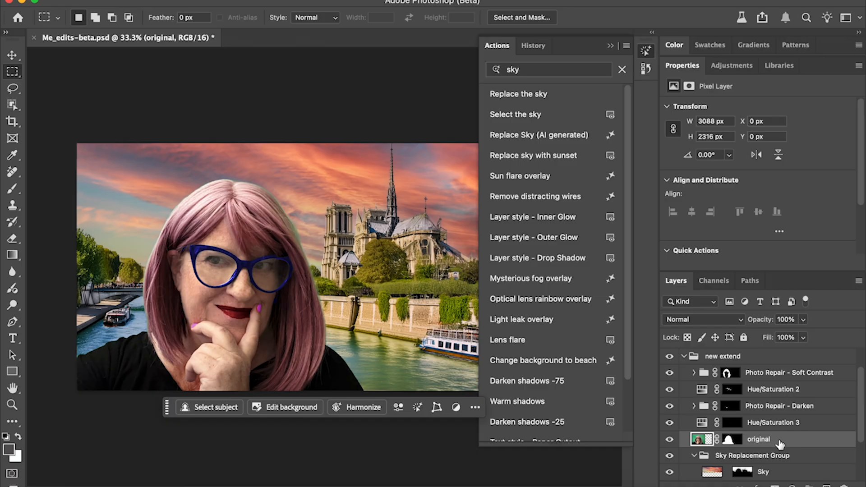
{"action": "left_click", "coordinate": [361, 407]}
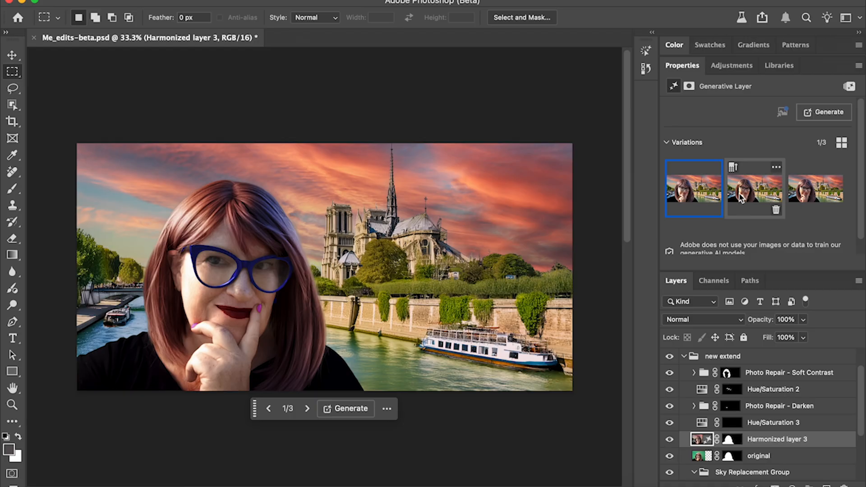
{"action": "left_click", "coordinate": [744, 192]}
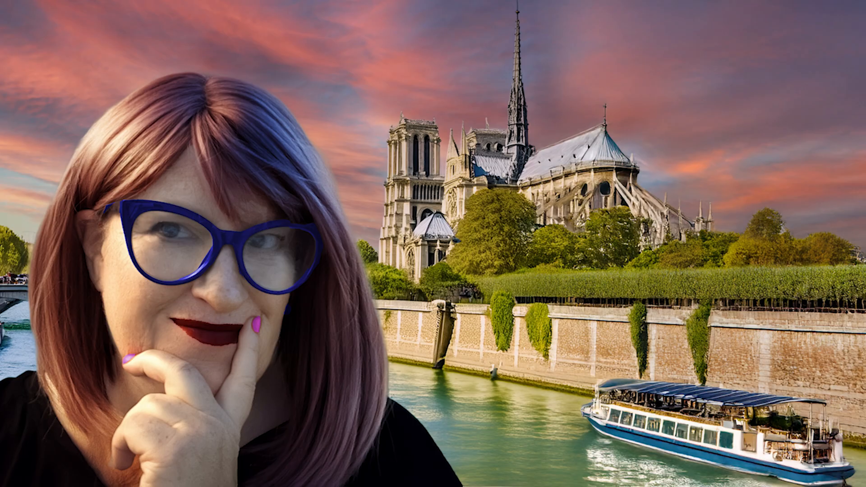